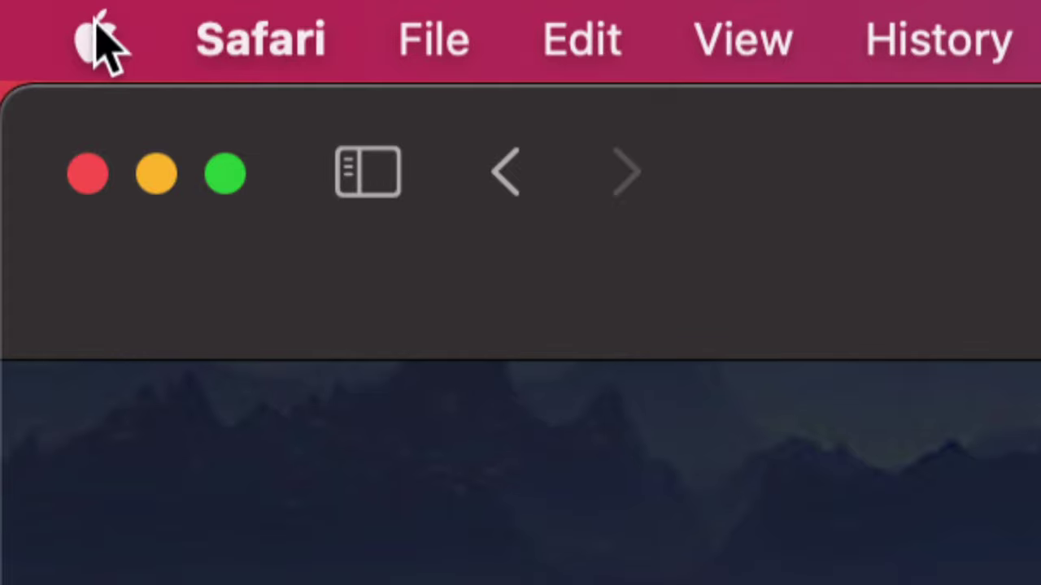
Launch the App Store from the Apple menu to view pending updates for Compressor, Final Cut Pro and OneDrive
{"action": "left_click", "coordinate": [96, 41]}
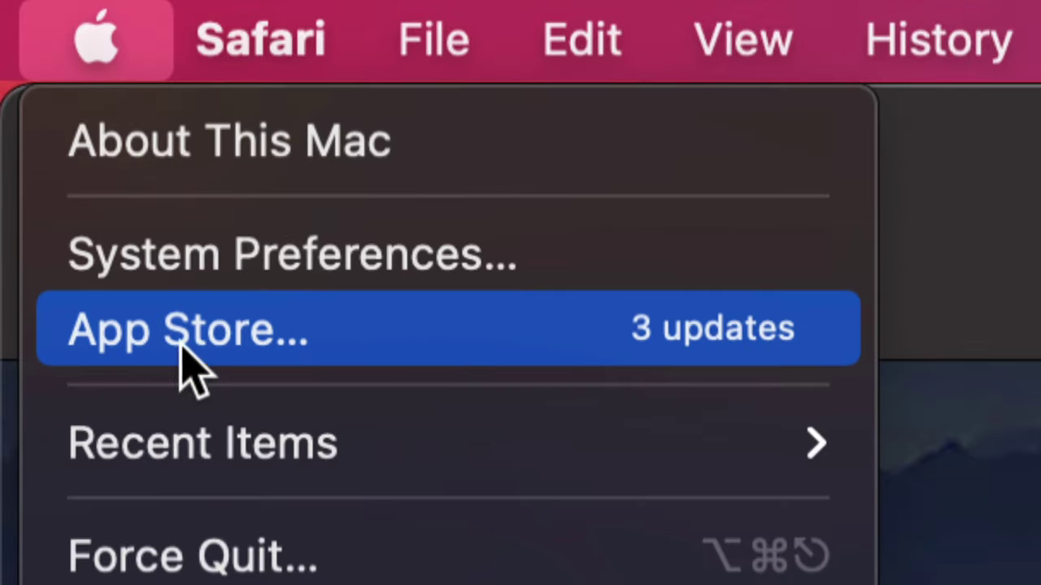
{"action": "left_click", "coordinate": [456, 320]}
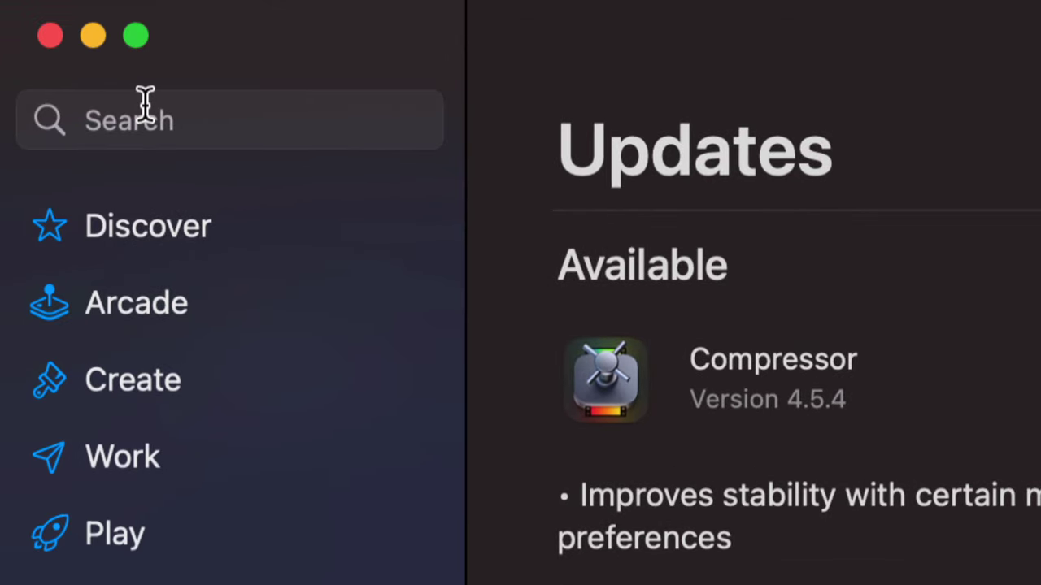
Search the store for 'final cut pro x', then go back to the Updates list
{"action": "left_click", "coordinate": [144, 104]}
{"action": "type", "text": "final"}
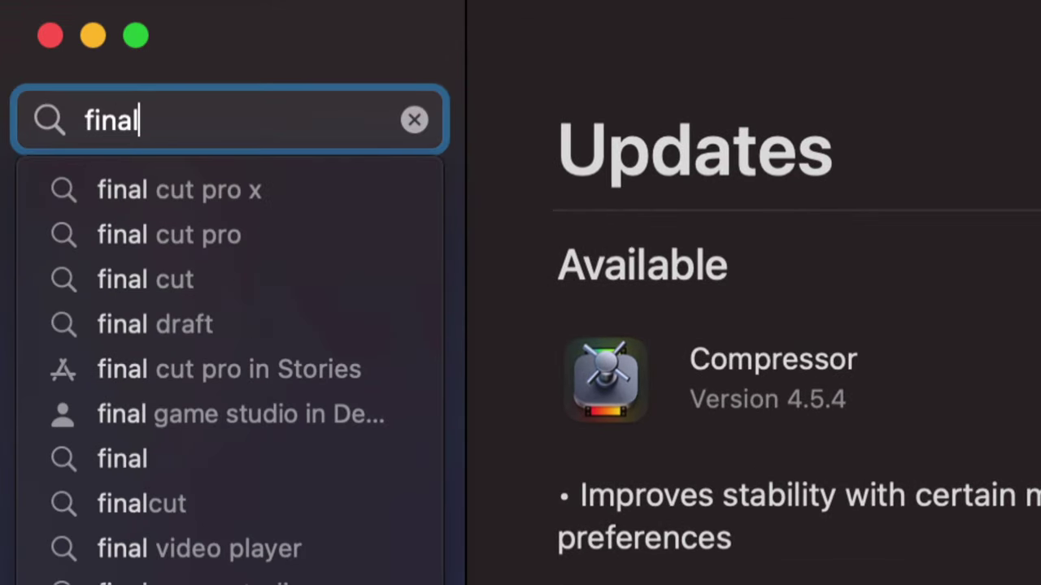
{"action": "left_click", "coordinate": [194, 182]}
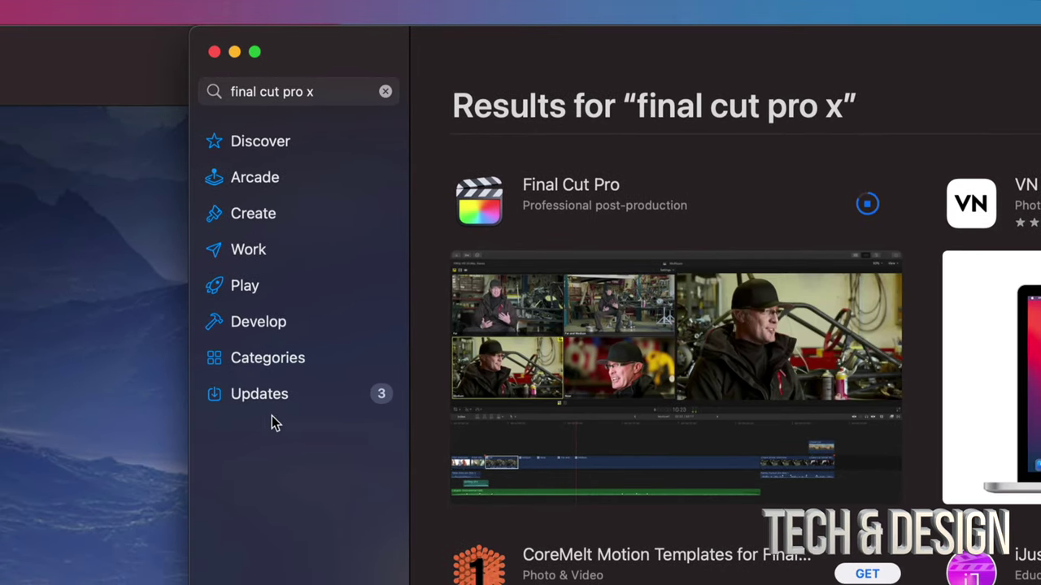
{"action": "left_click", "coordinate": [260, 411]}
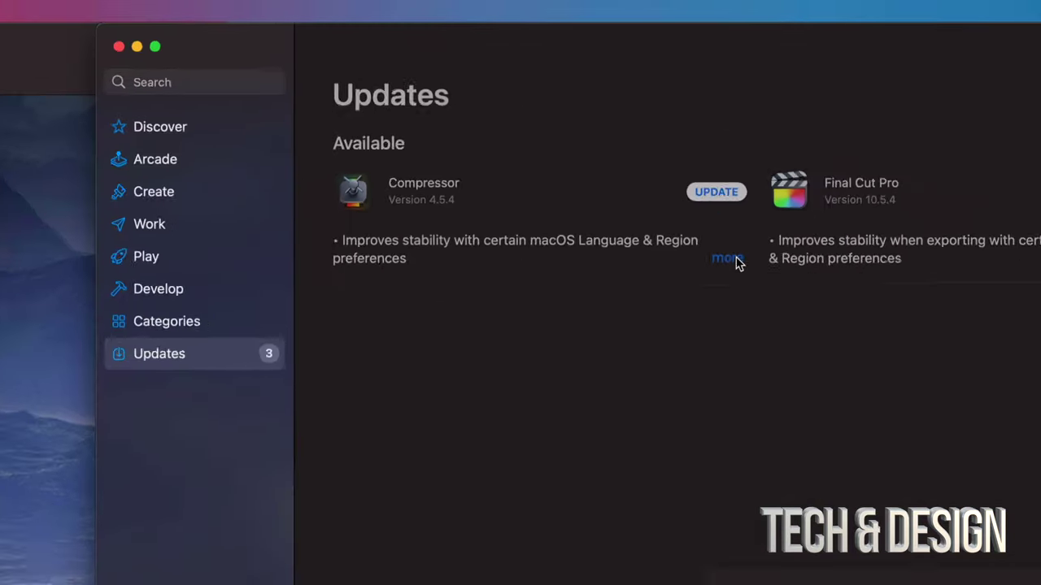
Review Compressor's release notes, update Compressor, then update all remaining apps including OneDrive
{"action": "left_click", "coordinate": [737, 292]}
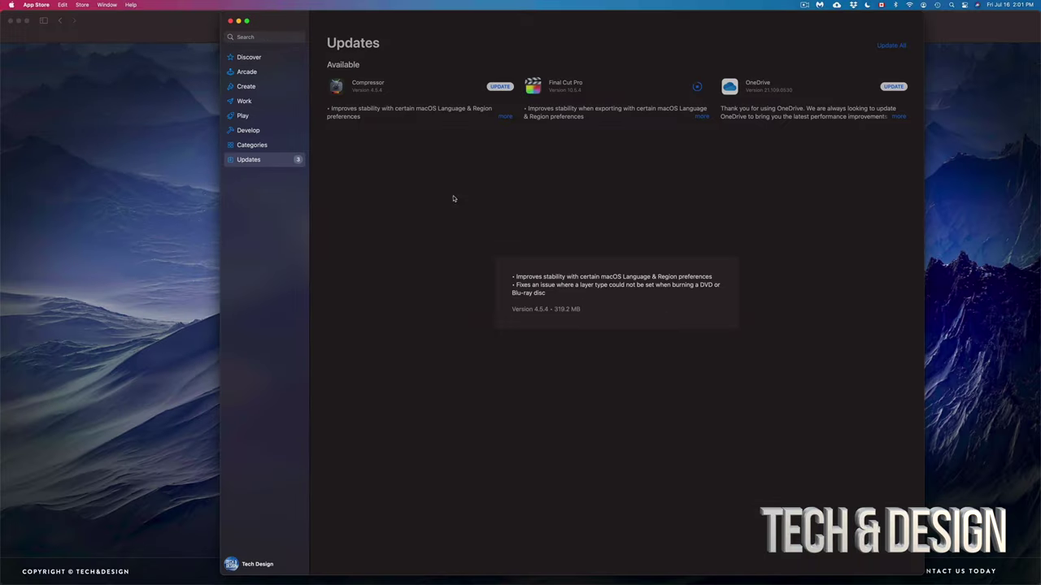
{"action": "left_click", "coordinate": [418, 174]}
{"action": "left_click", "coordinate": [492, 88]}
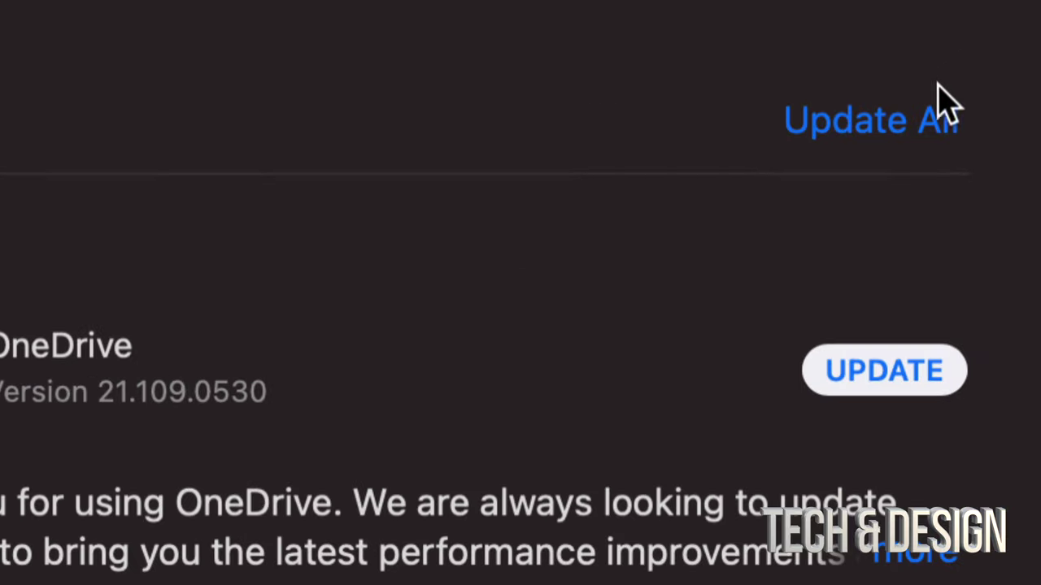
{"action": "left_click", "coordinate": [845, 118]}
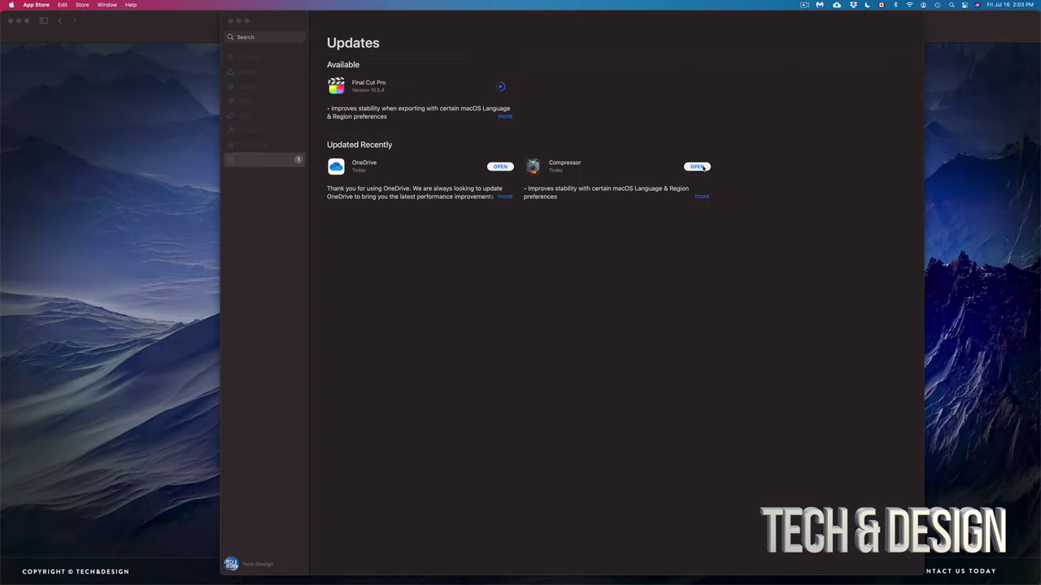
Launch the updated Compressor, dismiss its what's-new notes, reposition the window, and quit it
{"action": "left_click", "coordinate": [697, 166]}
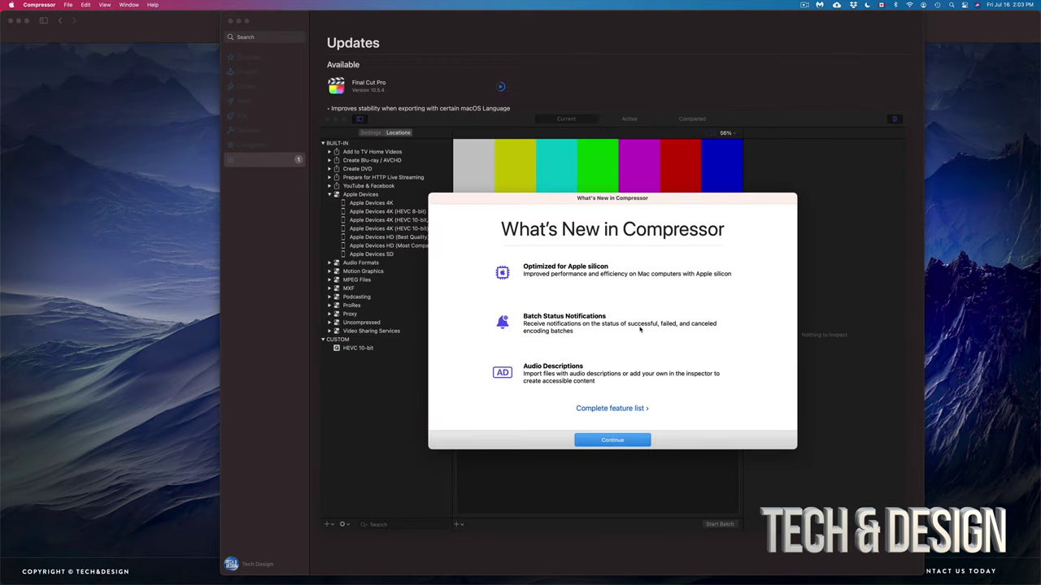
{"action": "left_click", "coordinate": [611, 441]}
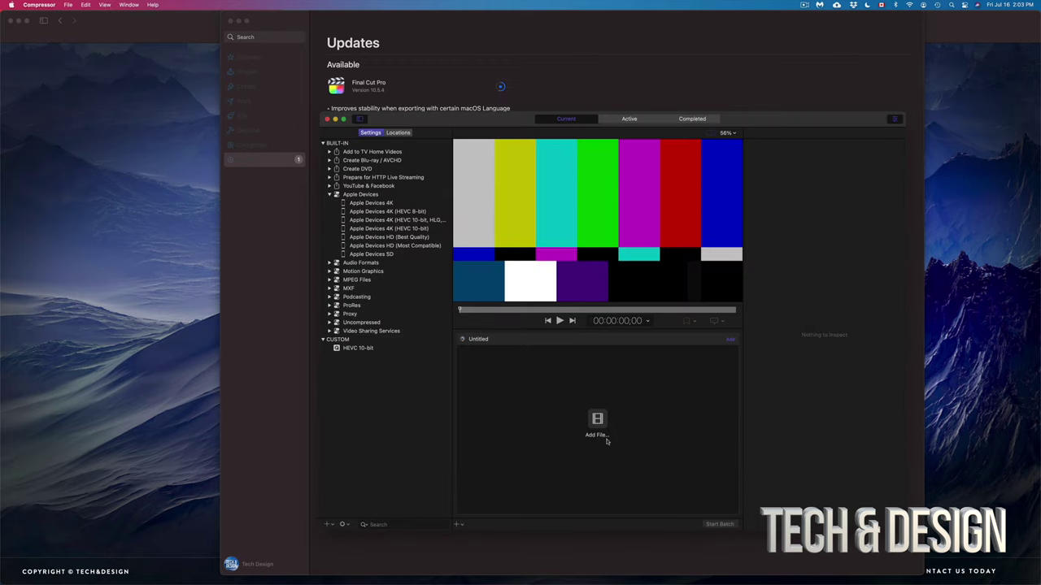
{"action": "left_click_drag", "start_coordinate": [436, 126], "coordinate": [333, 115]}
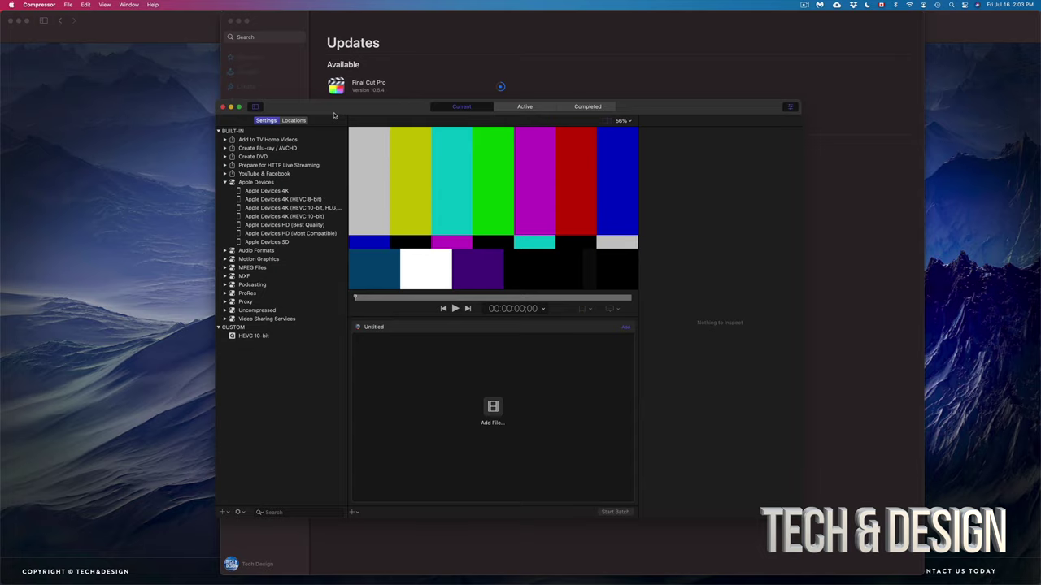
{"action": "key", "text": "super+q"}
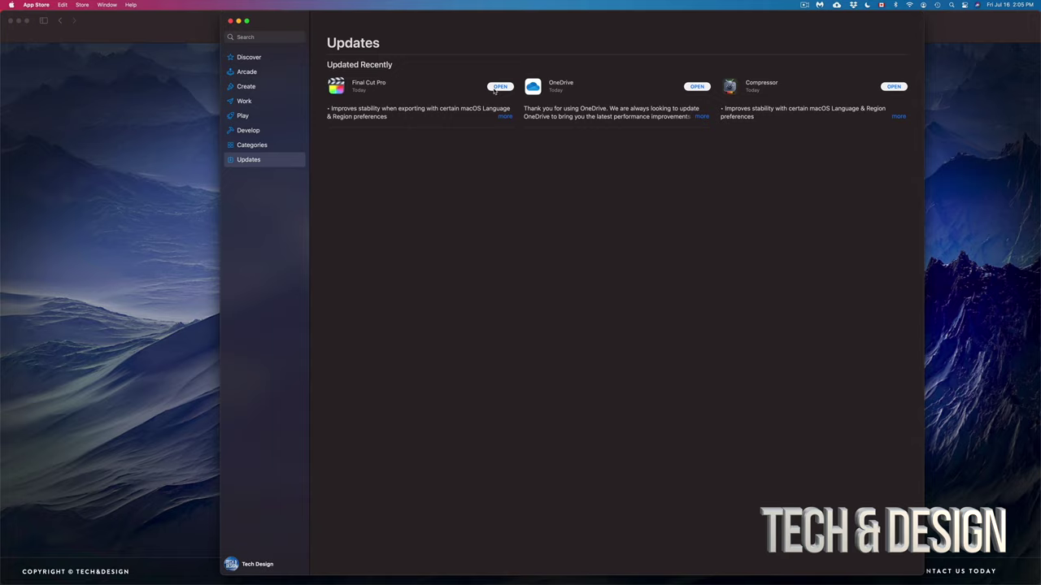
Open the updated Final Cut Pro from App Store and dismiss its what's-new notes
{"action": "left_click", "coordinate": [495, 90]}
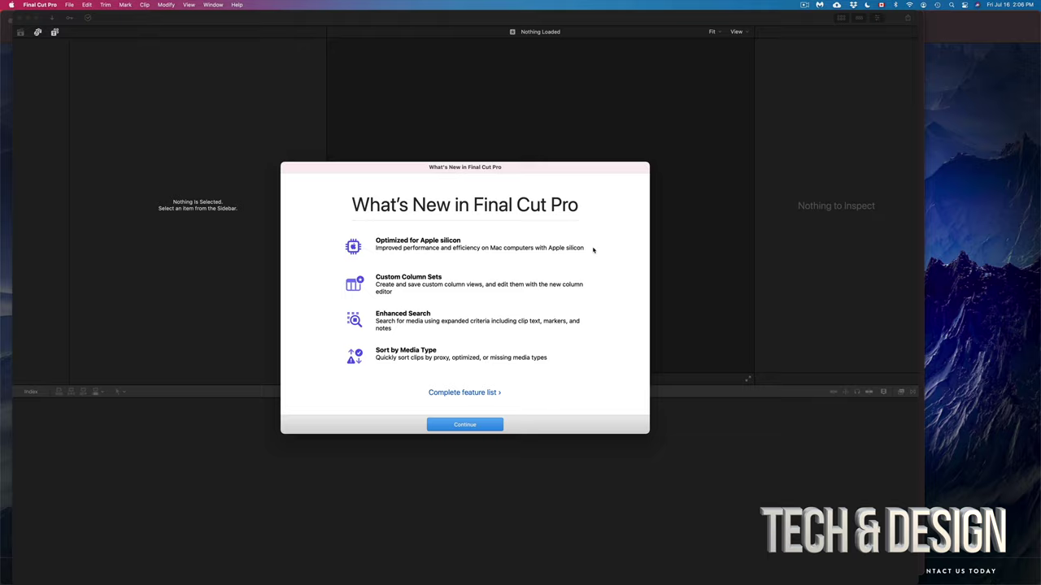
{"action": "left_click", "coordinate": [469, 426]}
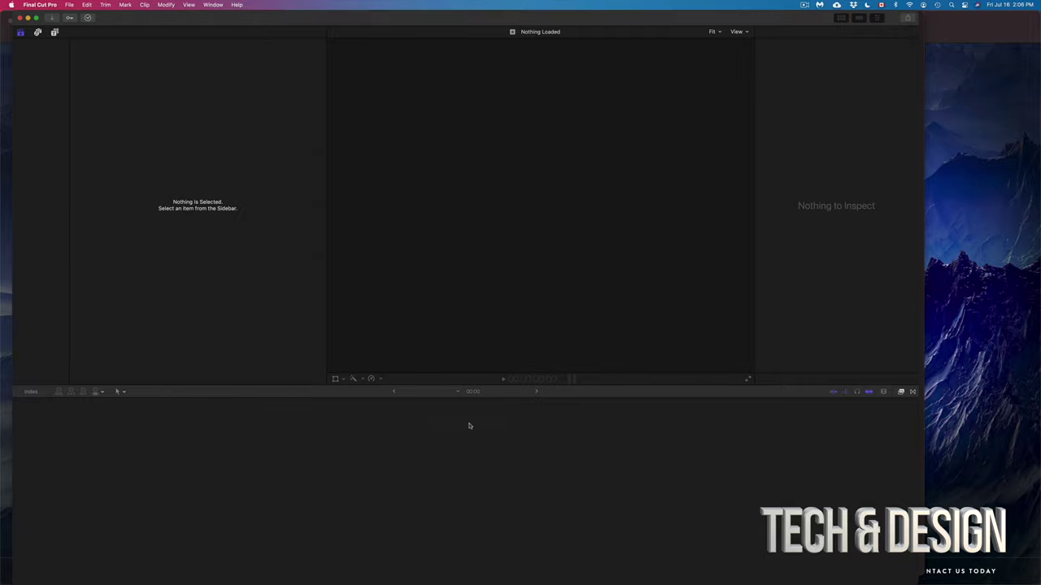